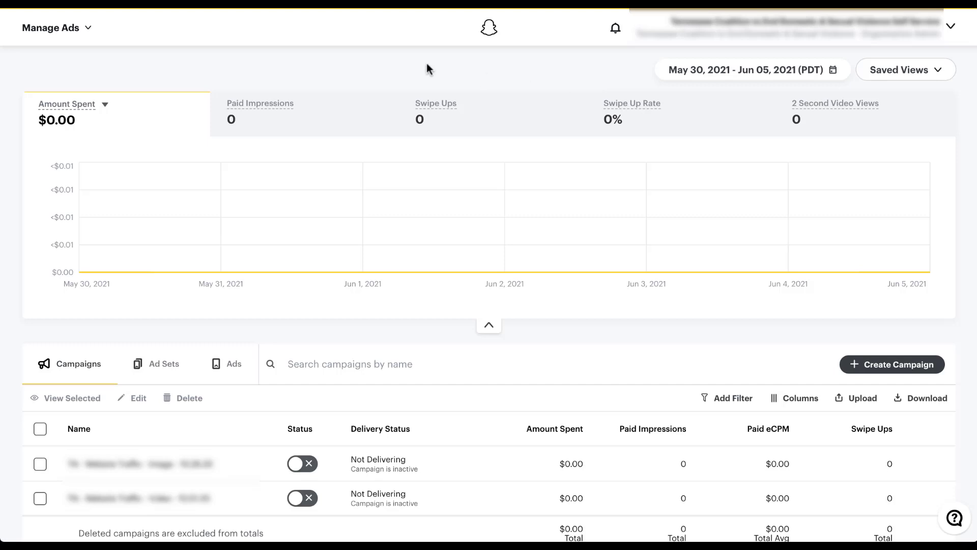
- Go to Audiences from the Manage Ads menu and start a New Audience > Custom Audience
left_click(90, 30)
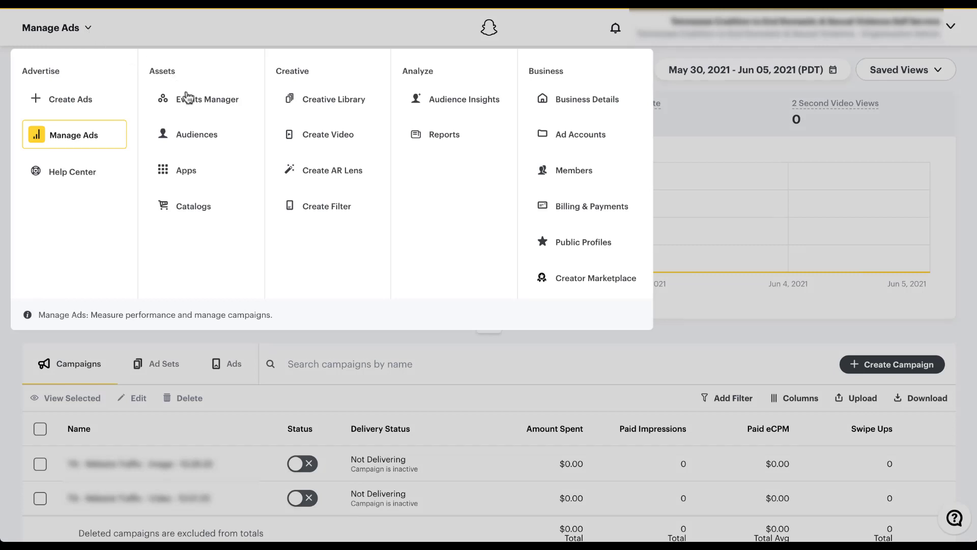
left_click(214, 137)
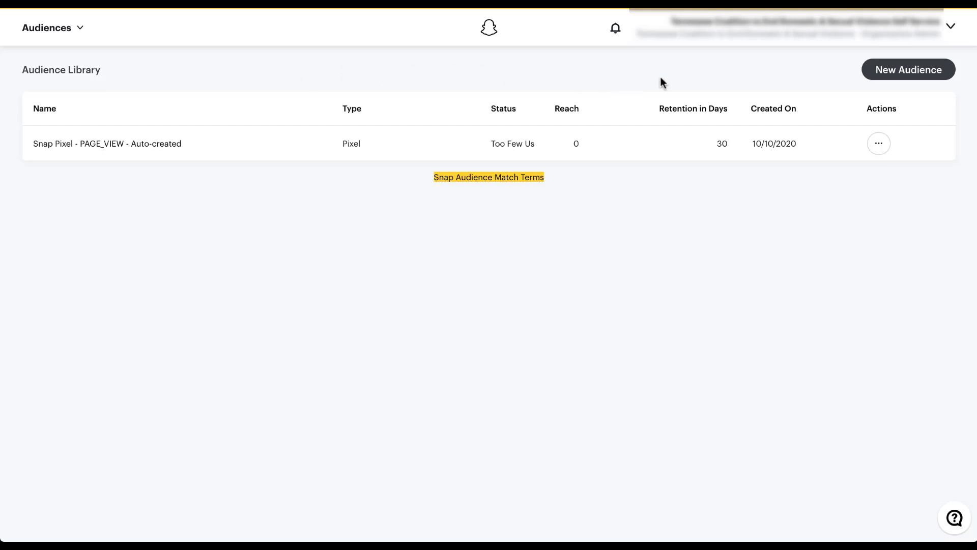
left_click(930, 75)
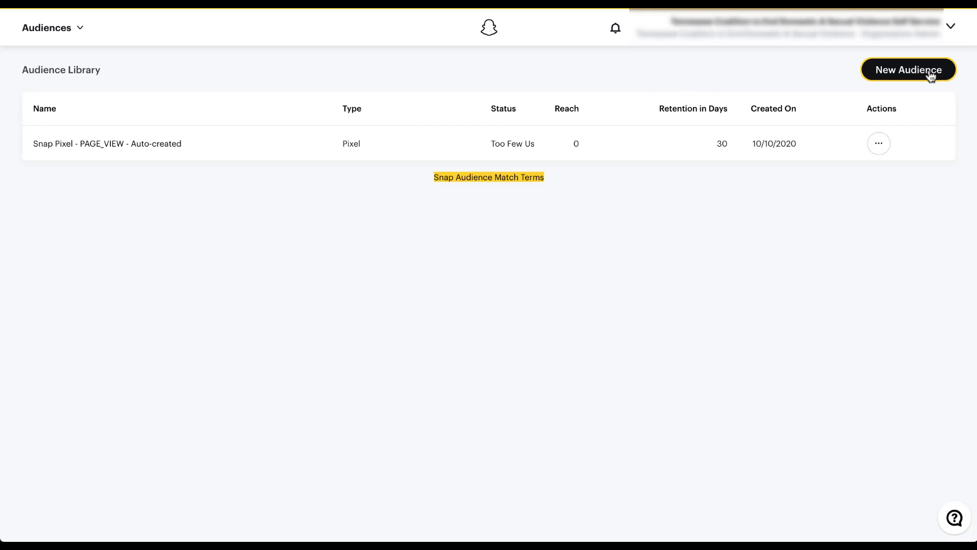
left_click(930, 75)
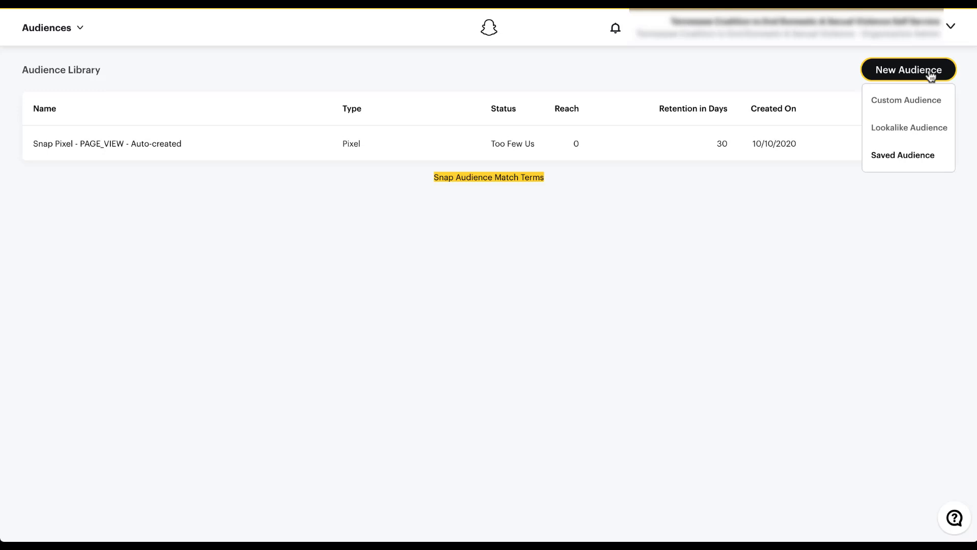
left_click(943, 104)
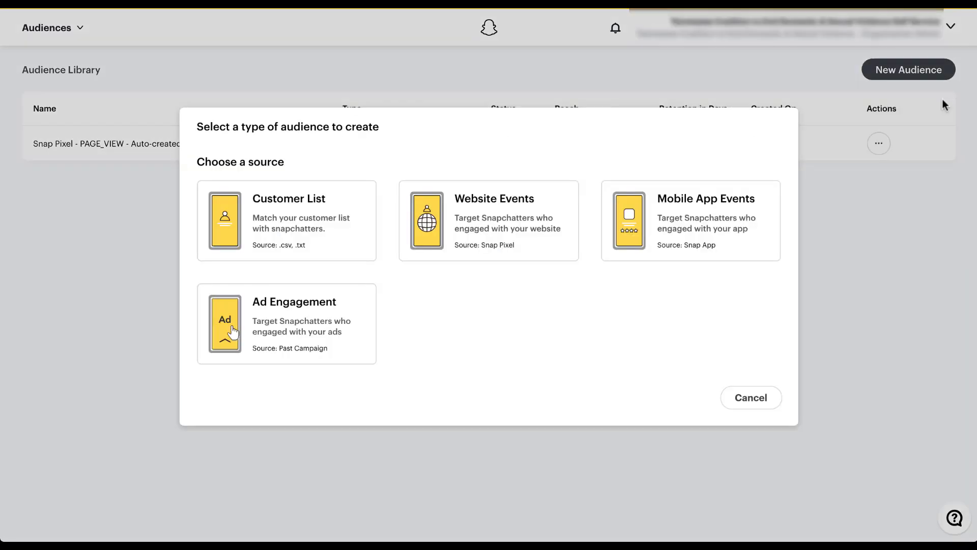
- Open the Customer List form, try Copy and Paste, then go back to Upload File
left_click(338, 251)
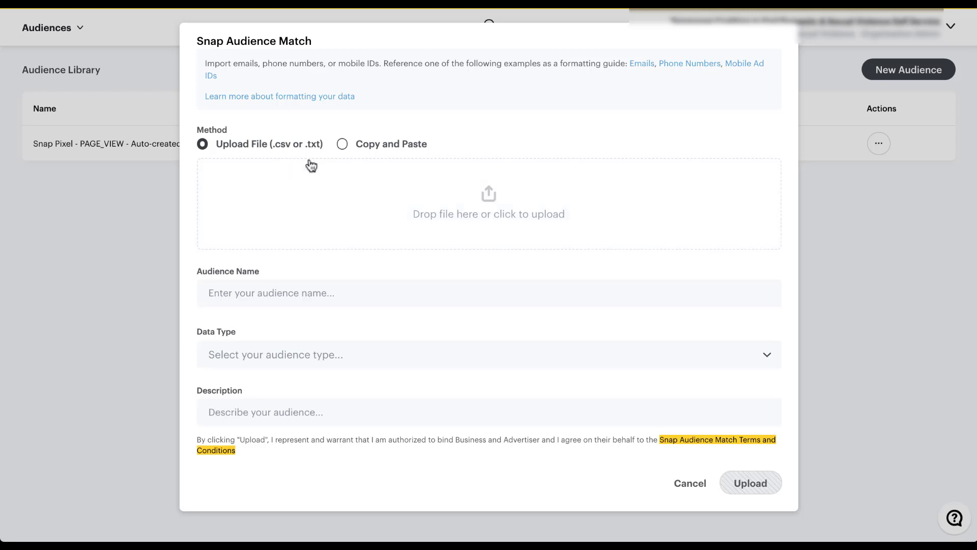
left_click(387, 151)
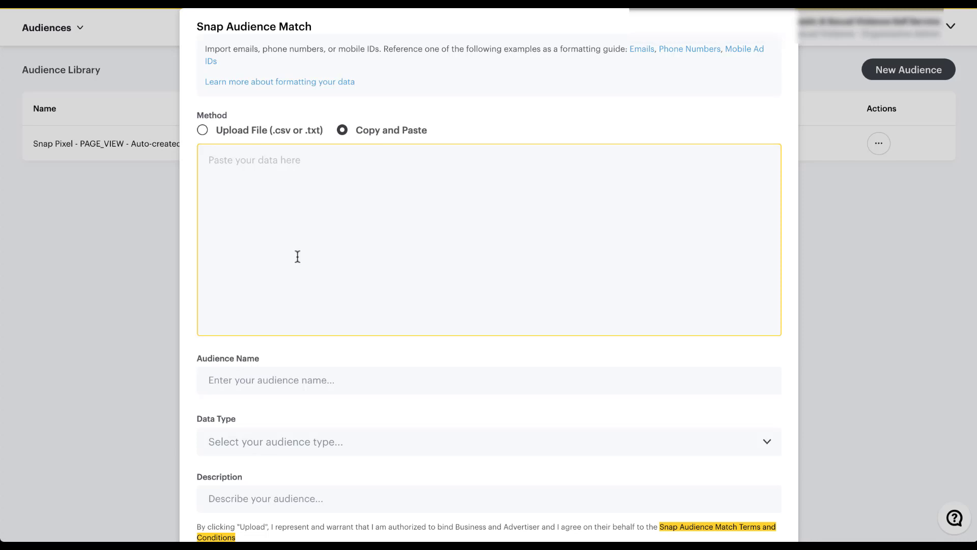
left_click(275, 133)
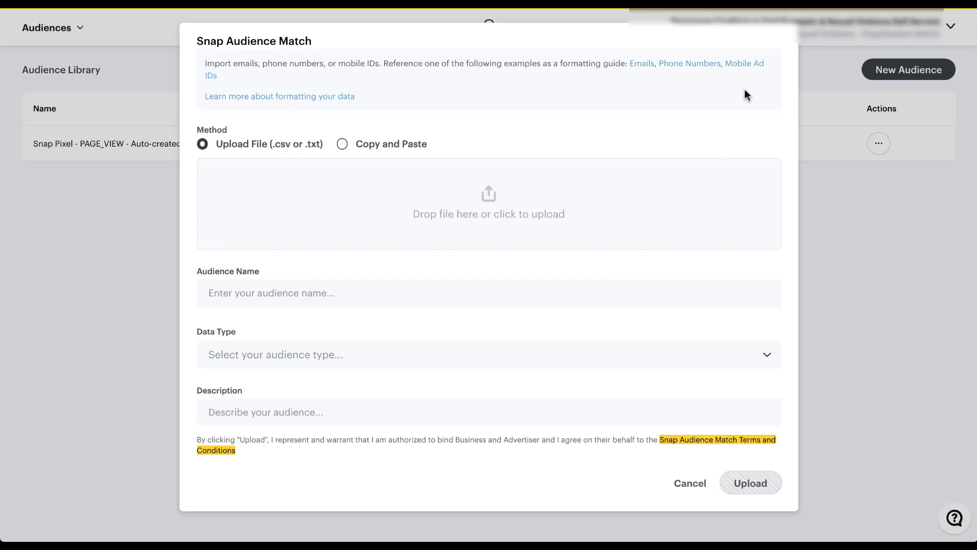
left_click(478, 294)
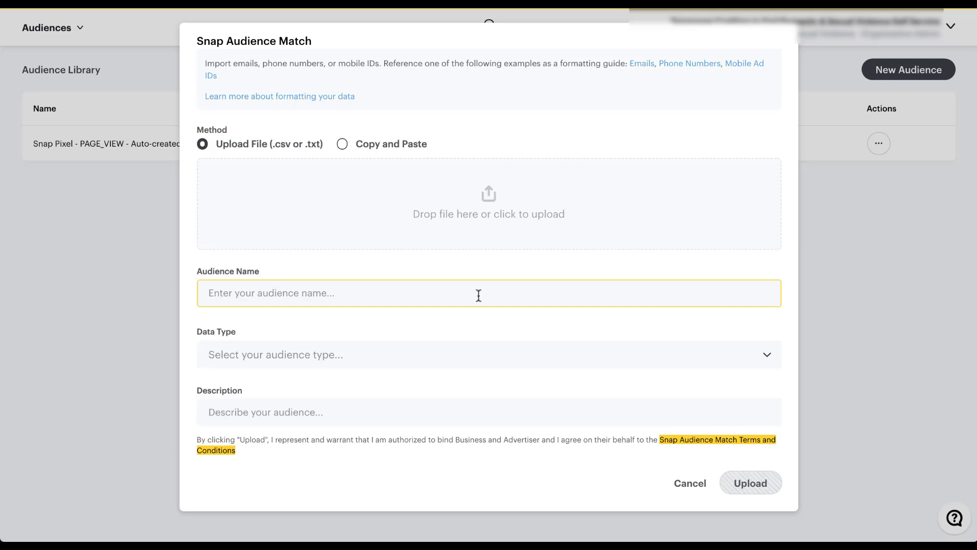
left_click(483, 359)
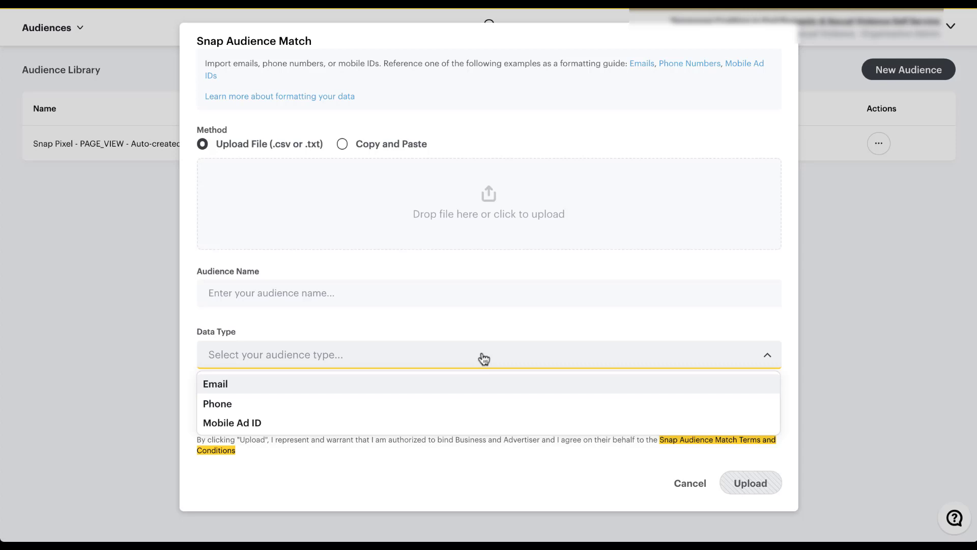
left_click(483, 359)
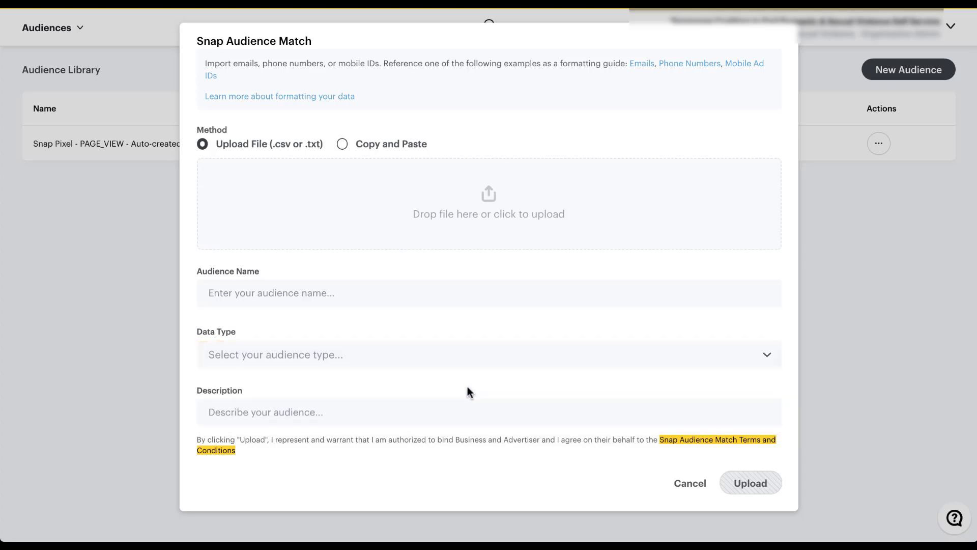
left_click(460, 413)
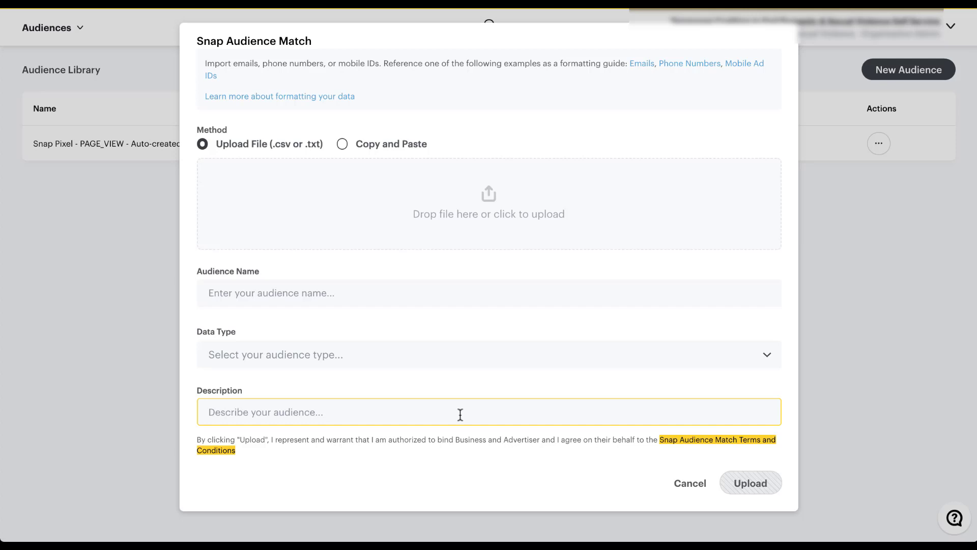
left_click(480, 462)
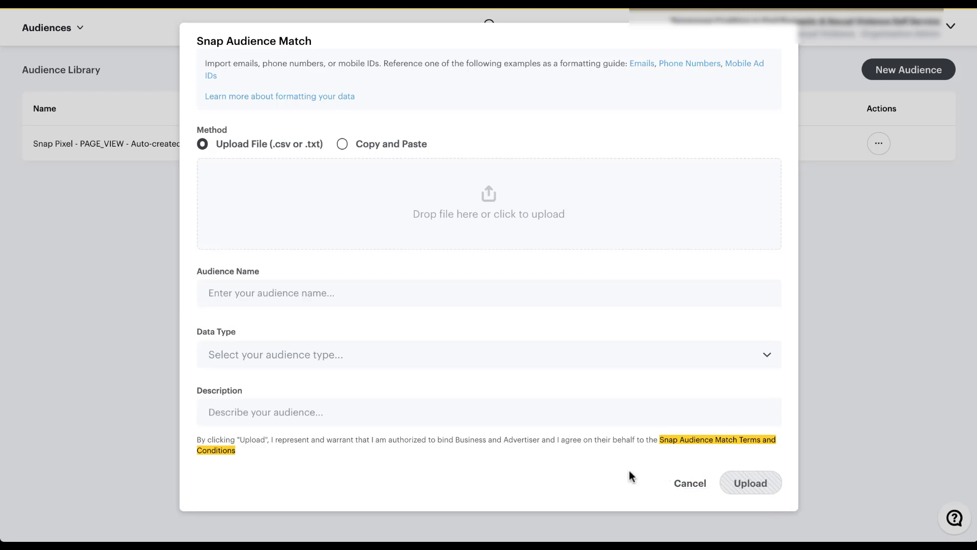
- Cancel the empty Snap Audience Match form and start another New Audience > Custom Audience
left_click(689, 486)
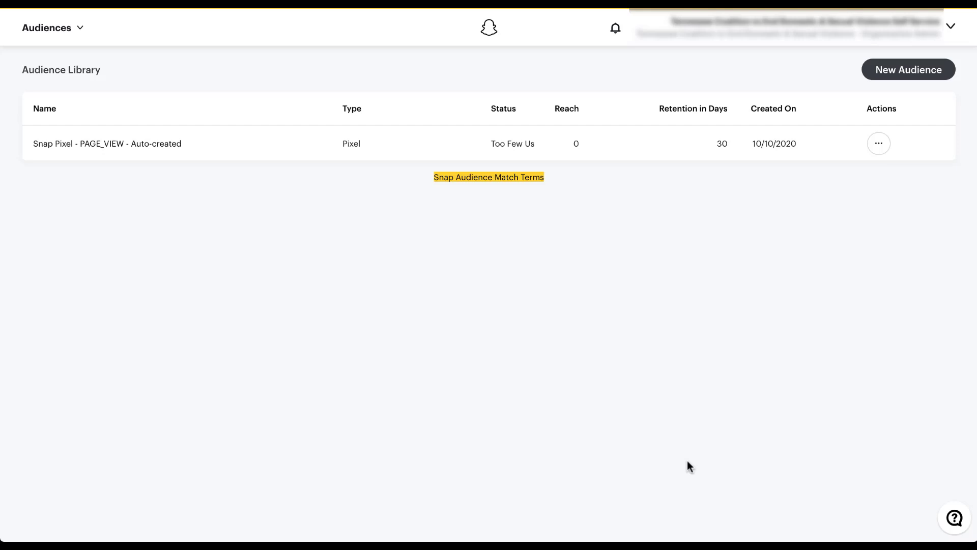
left_click(938, 71)
left_click(906, 99)
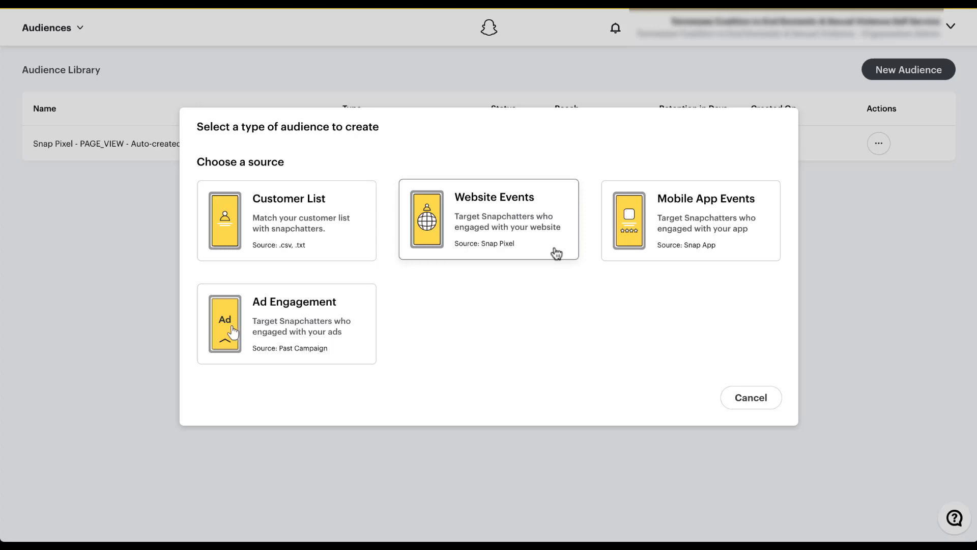
- Start a Website Events pixel audience, choose the pixel, and scroll through the interactions list
left_click(556, 254)
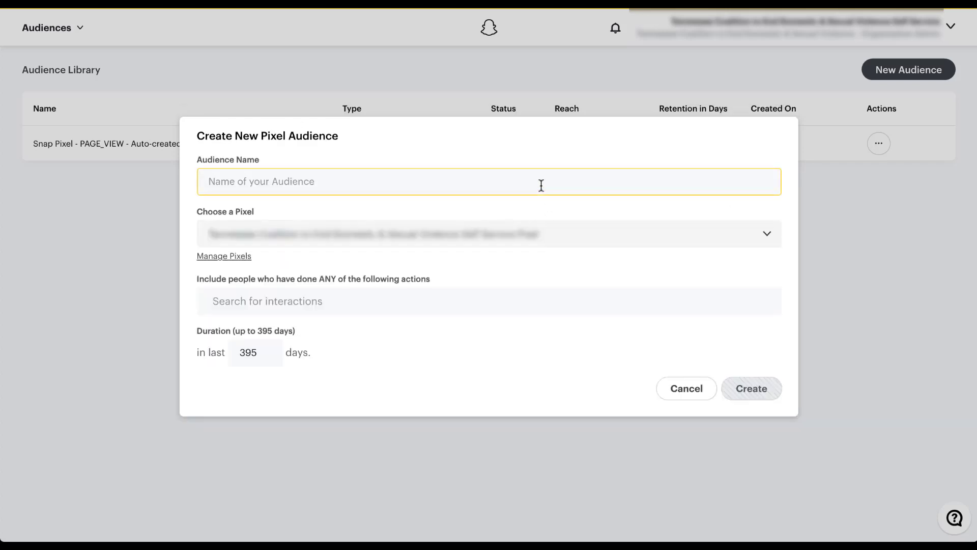
left_click(576, 202)
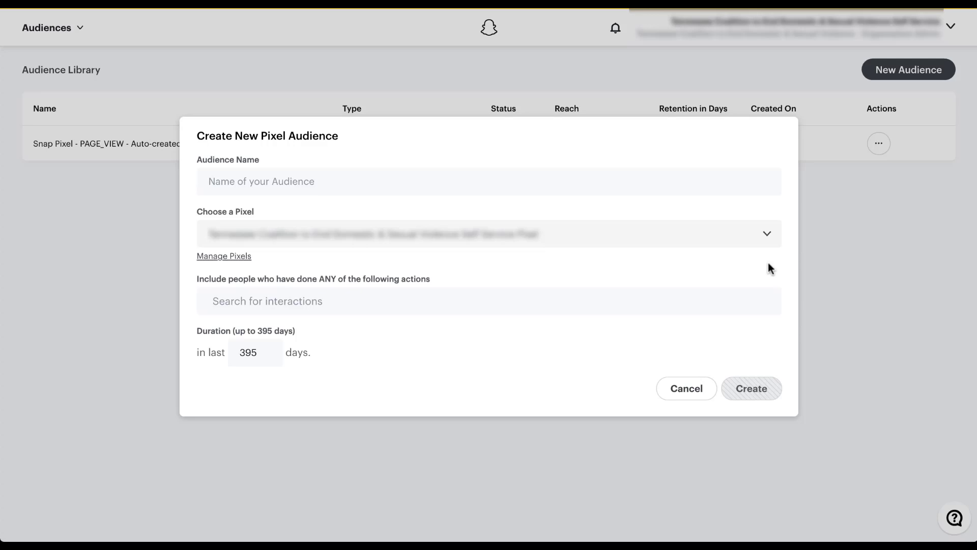
left_click(606, 301)
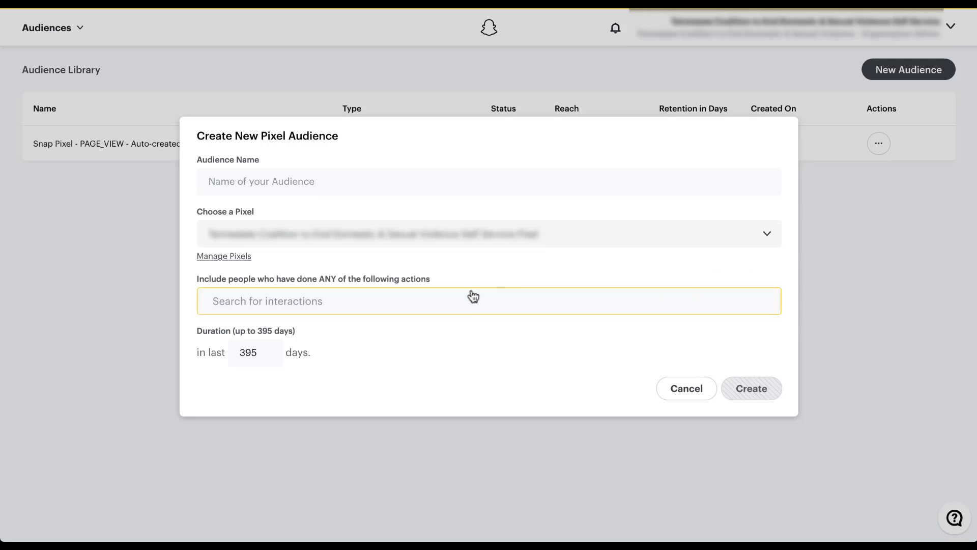
left_click(414, 309)
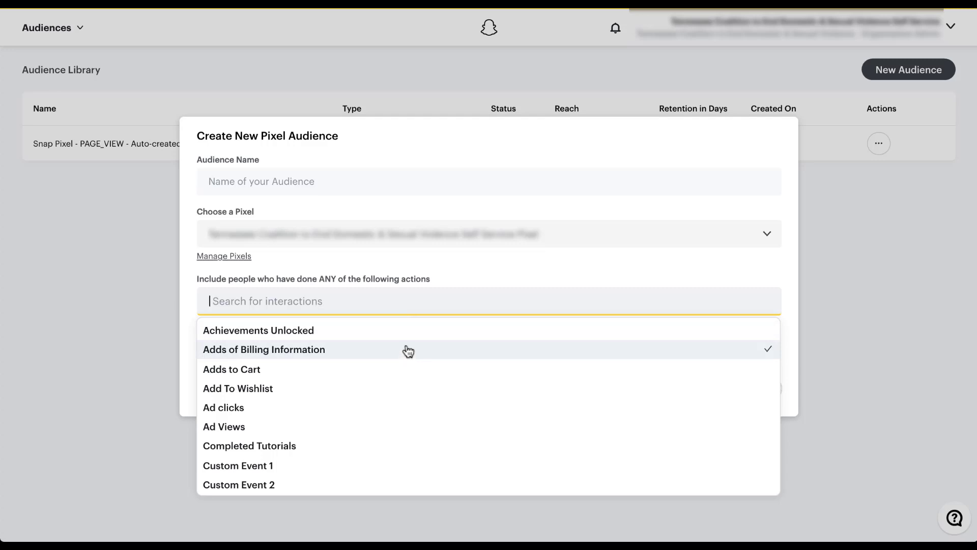
scroll(404, 350, "down", 3)
scroll(407, 351, "down", 5)
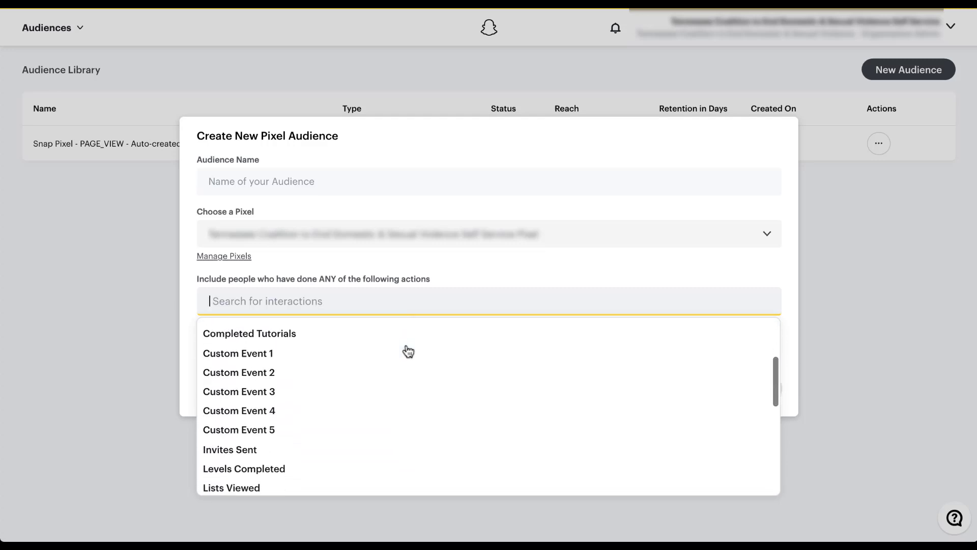
scroll(408, 351, "down", 3)
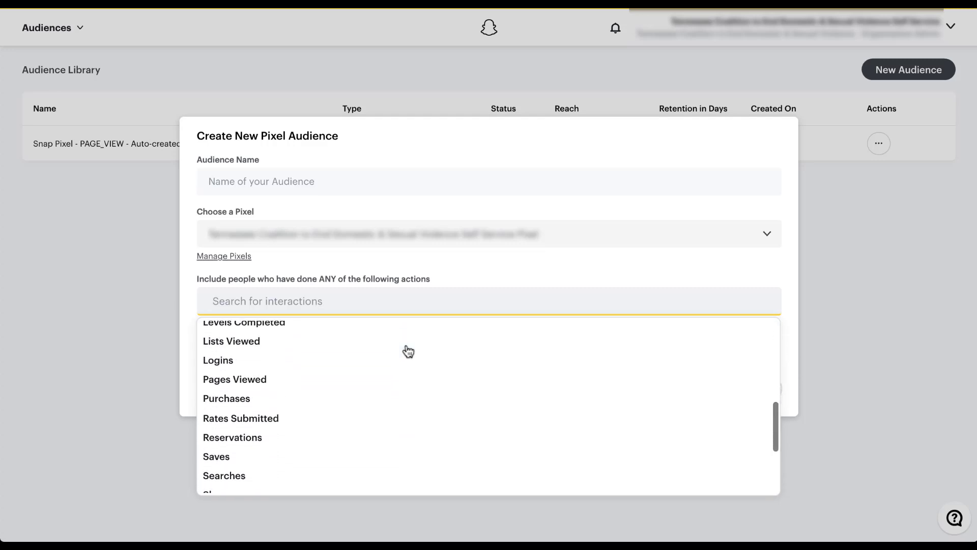
scroll(407, 351, "down", 3)
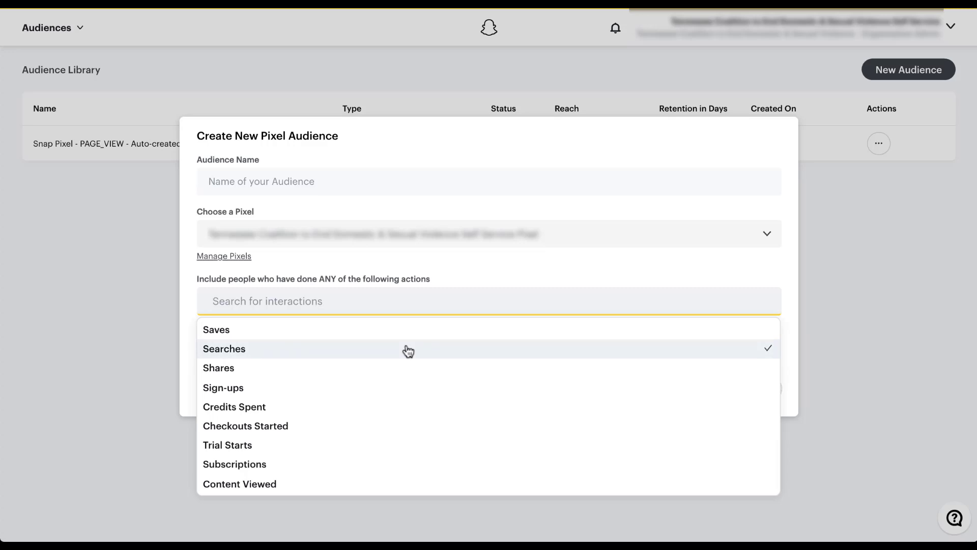
- Include Pages Viewed, Purchases, Rates Submitted and Reservations as the pixel audience's actions
left_click(443, 282)
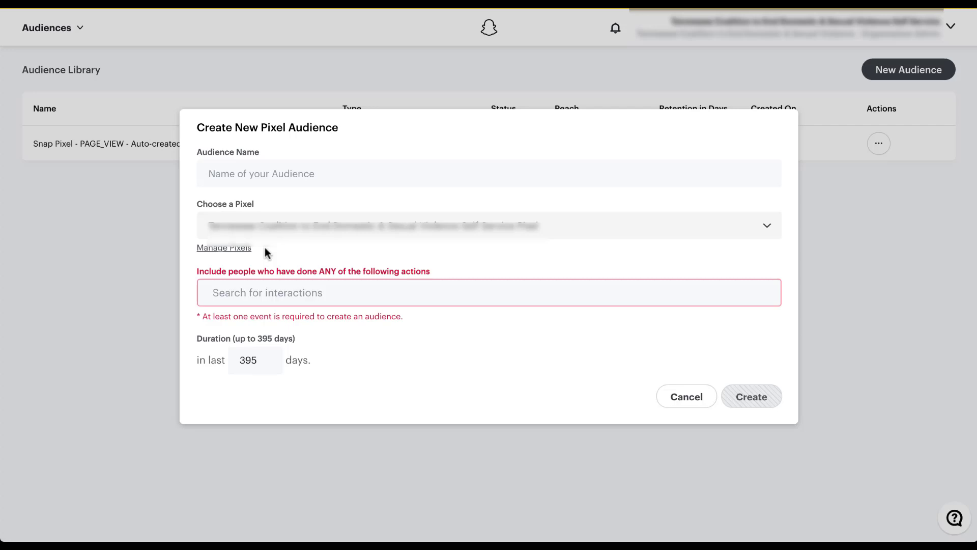
left_click(395, 295)
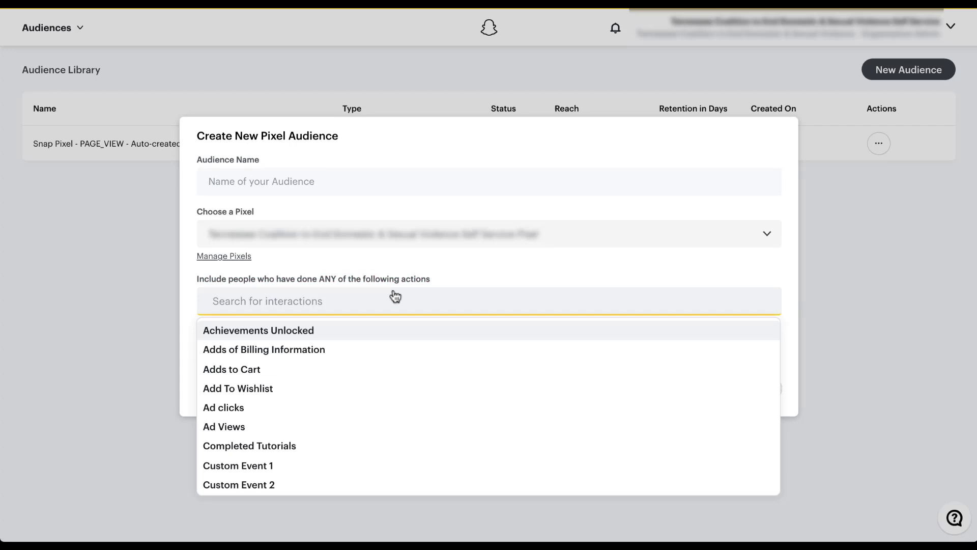
scroll(395, 407, "down", 2)
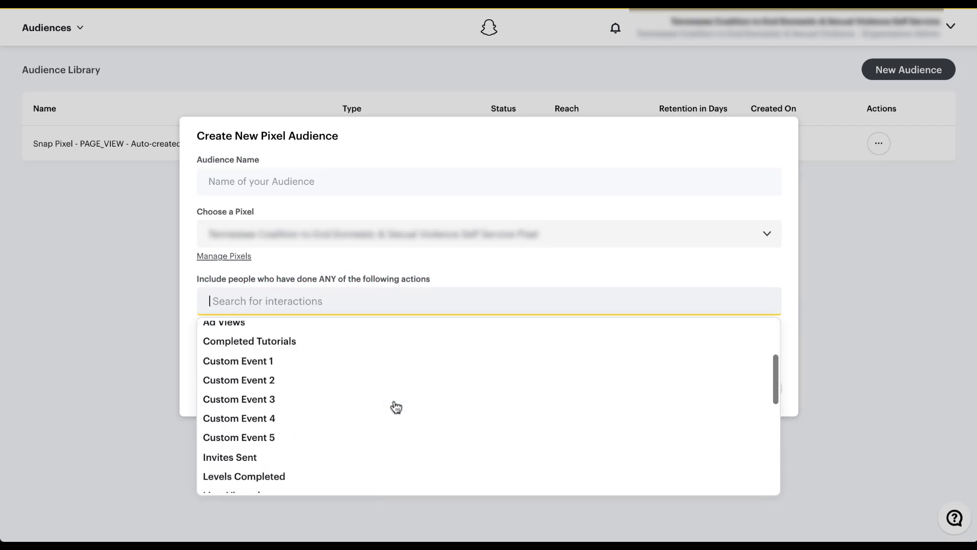
scroll(396, 407, "down", 4)
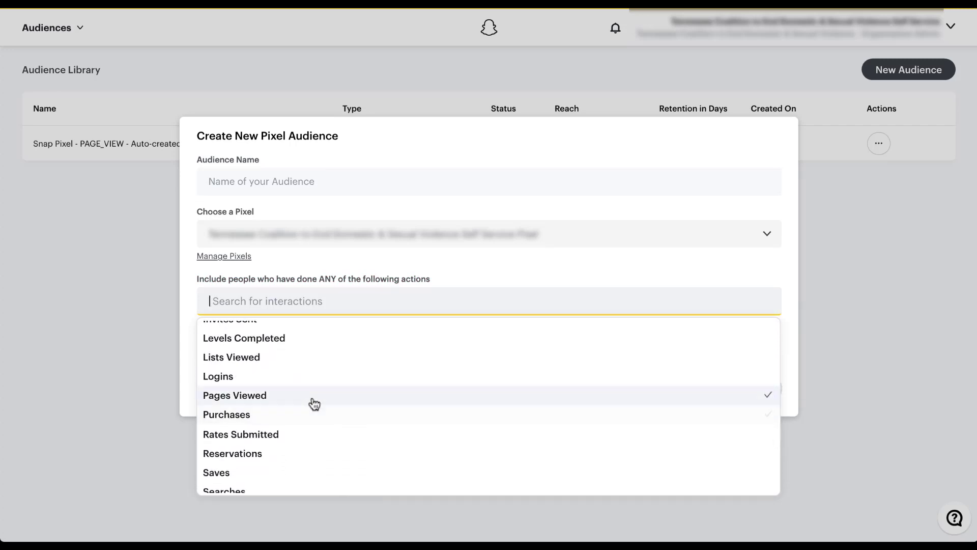
left_click(307, 396)
left_click(468, 273)
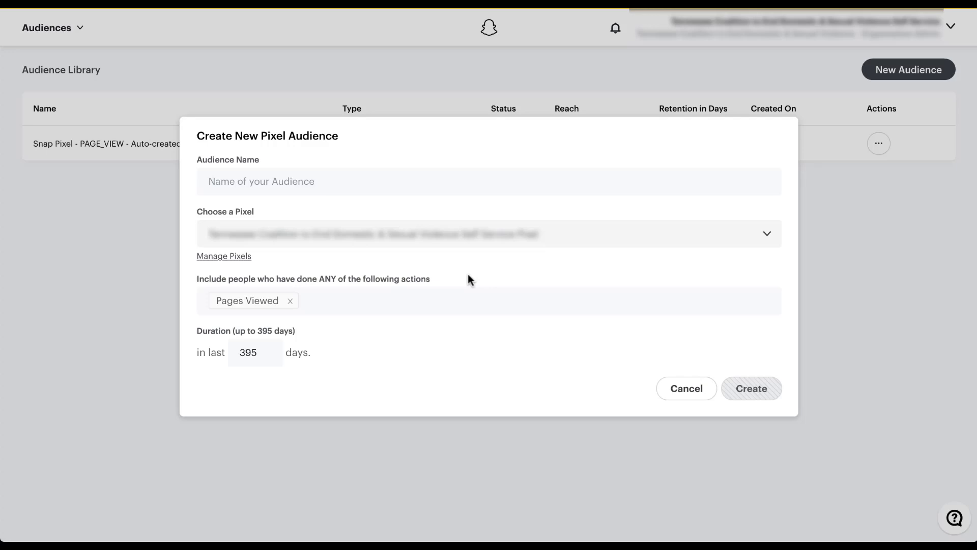
left_click(462, 298)
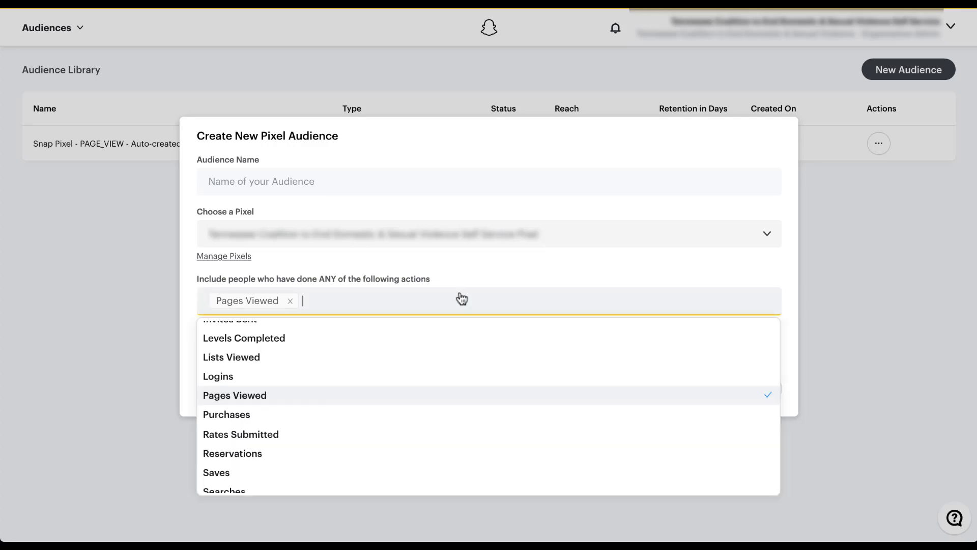
left_click(385, 416)
left_click(357, 435)
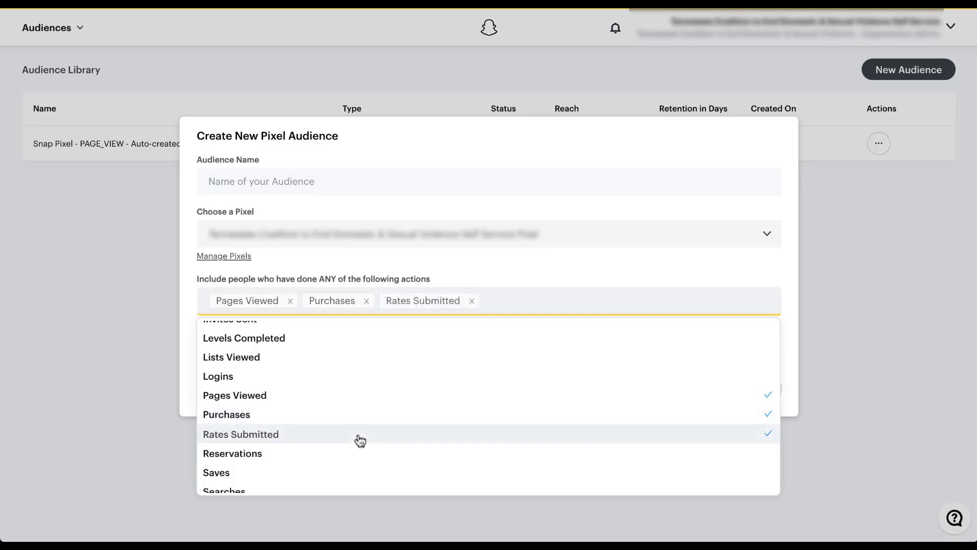
left_click(349, 452)
left_click(499, 274)
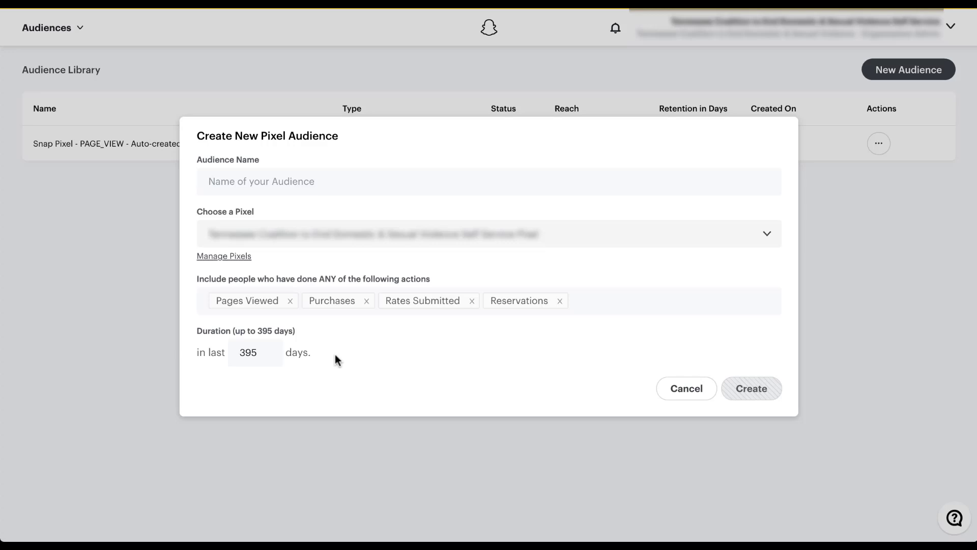
- Change the audience duration from 395 to 180 days
left_click(258, 352)
key("BackSpace")
key("BackSpace")
key("BackSpace")
type("180")
left_click(377, 351)
left_click(319, 291)
- Discard the pixel audience draft and start a Mobile App Events custom audience
left_click(695, 390)
left_click(907, 71)
left_click(907, 96)
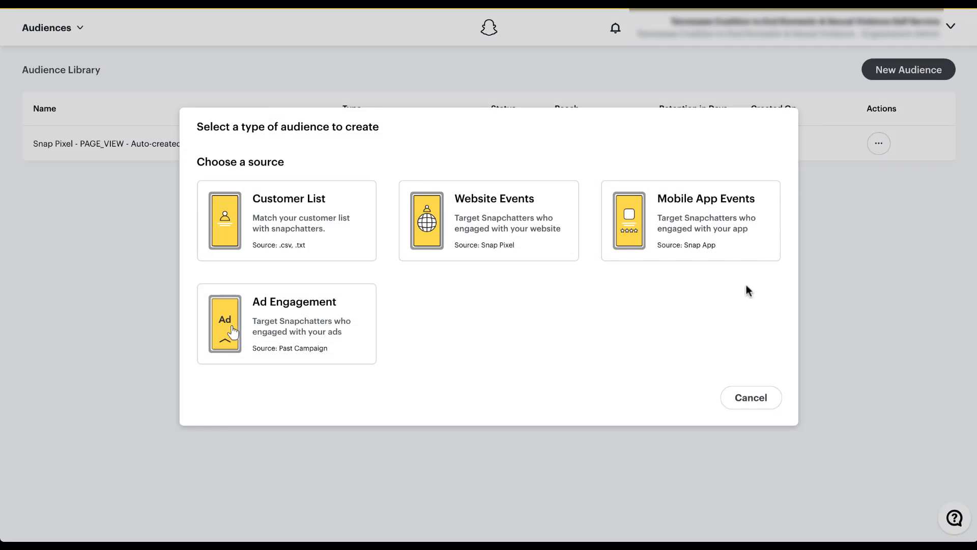
left_click(749, 256)
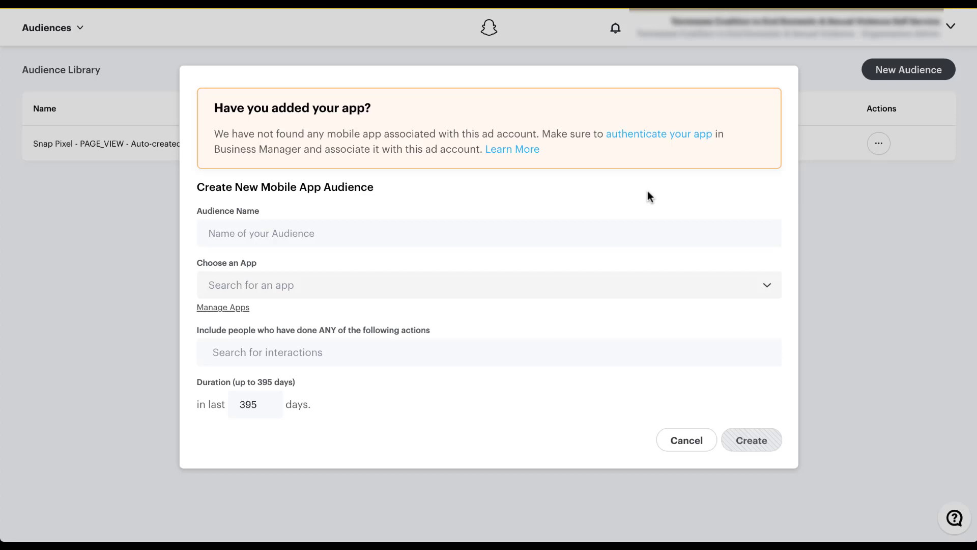
- Look through the mobile app interactions list, then cancel the Mobile App Events form
left_click(595, 234)
left_click(596, 281)
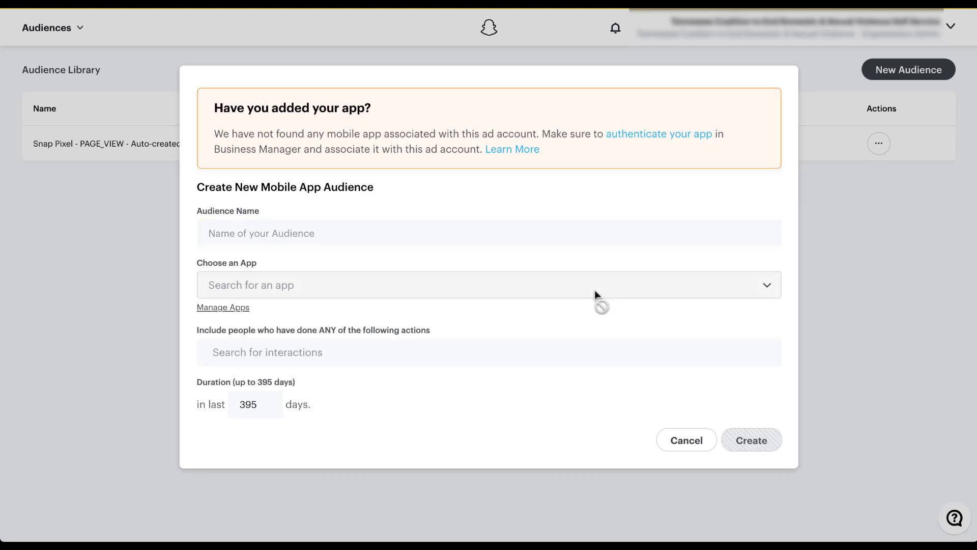
left_click(572, 353)
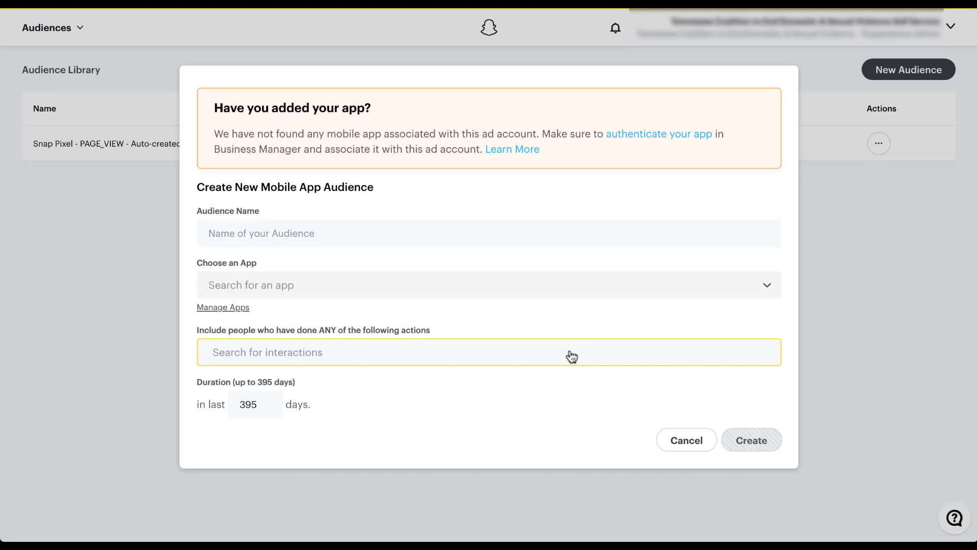
left_click(572, 356)
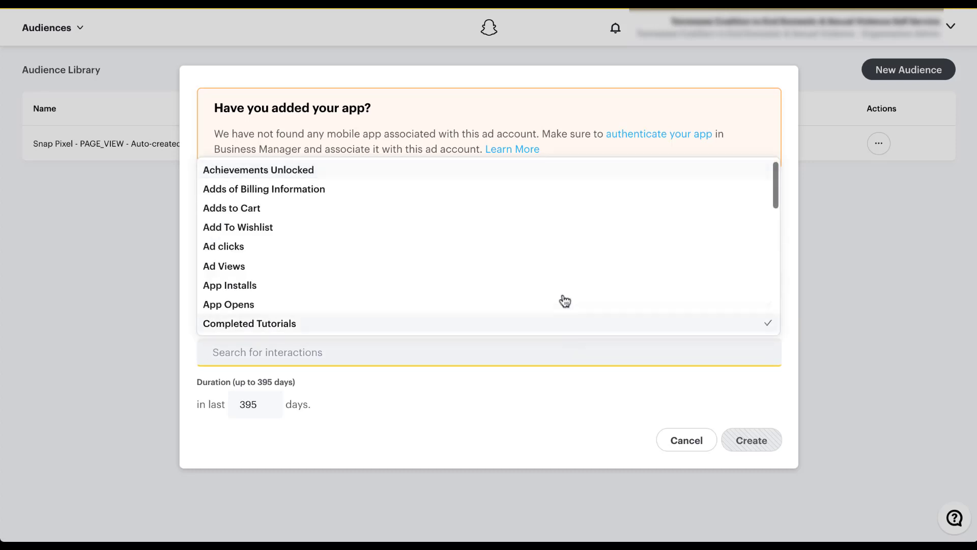
scroll(556, 286, "down", 4)
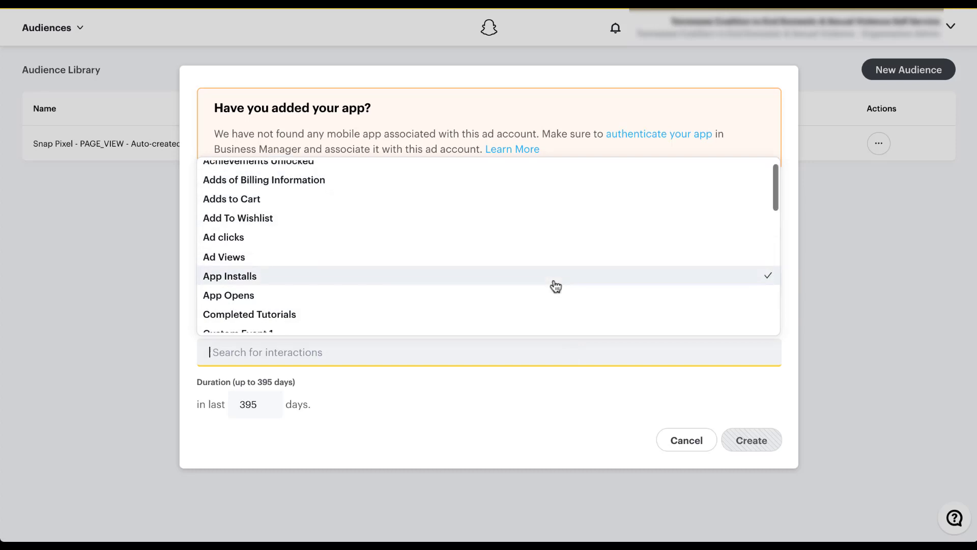
scroll(555, 286, "down", 5)
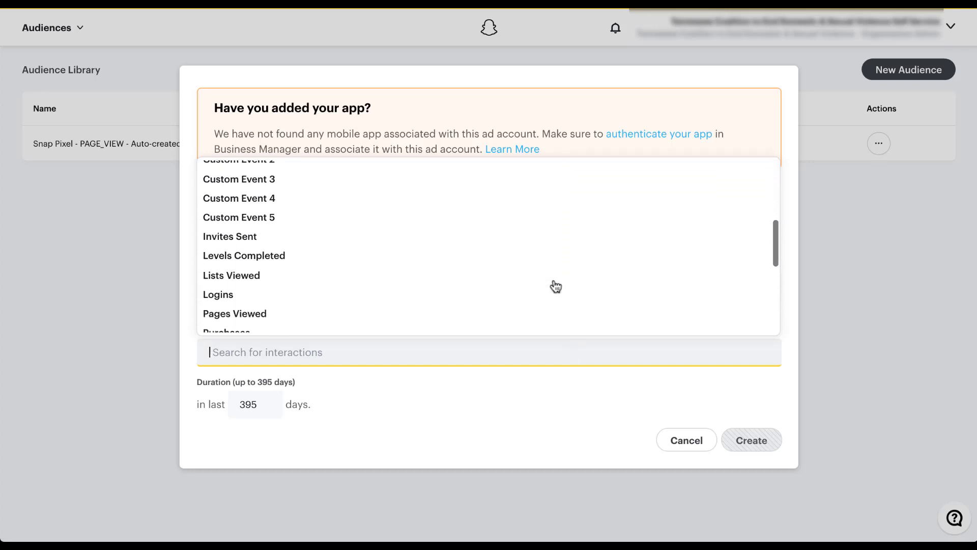
scroll(555, 286, "down", 3)
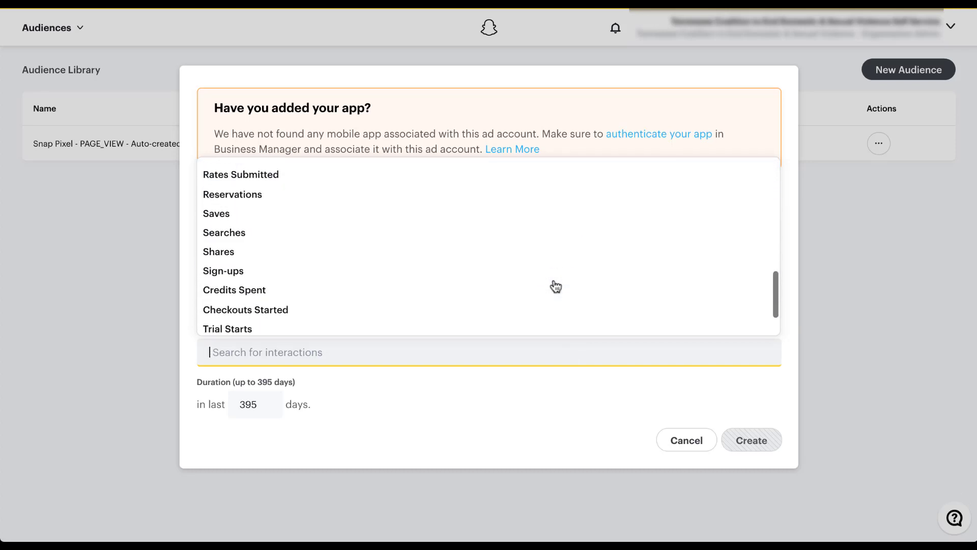
scroll(555, 286, "down", 3)
scroll(555, 286, "up", 8)
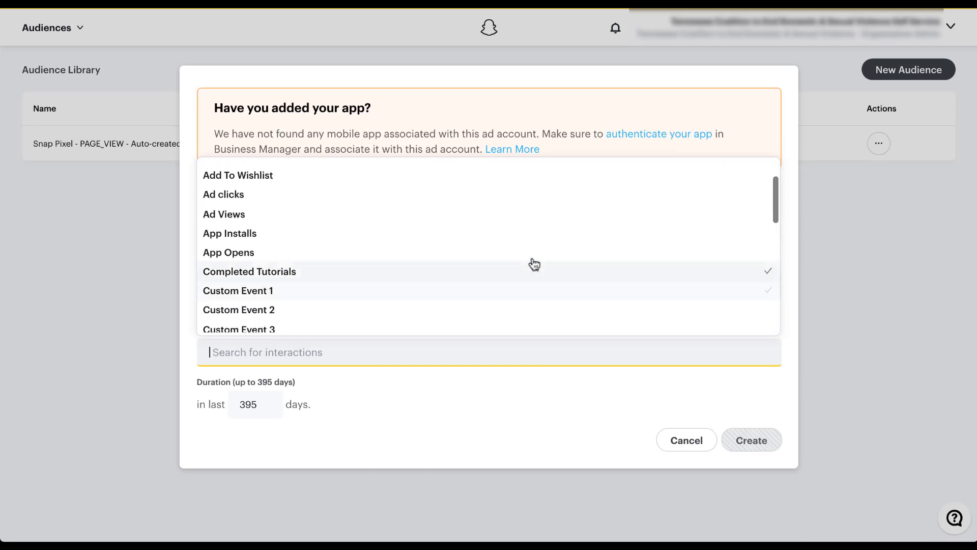
scroll(532, 261, "up", 3)
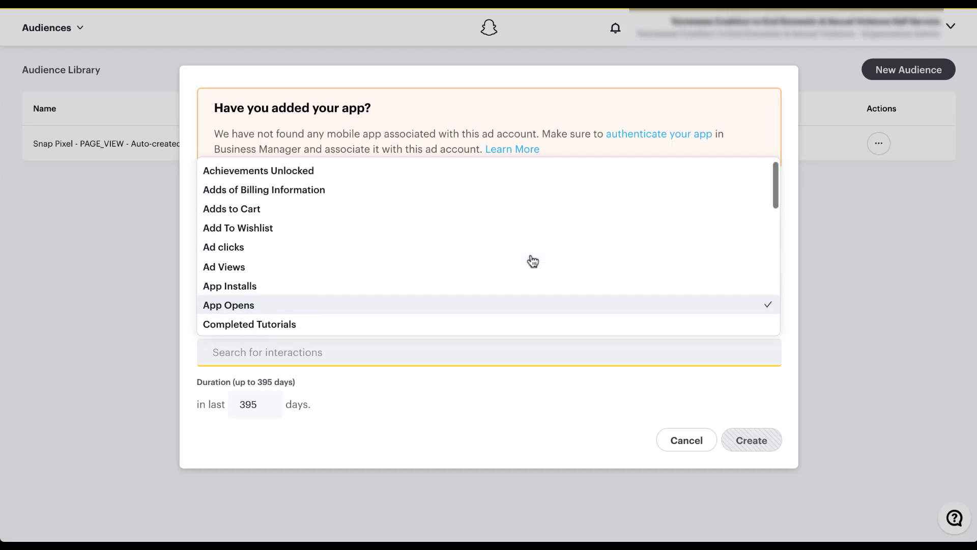
left_click(516, 410)
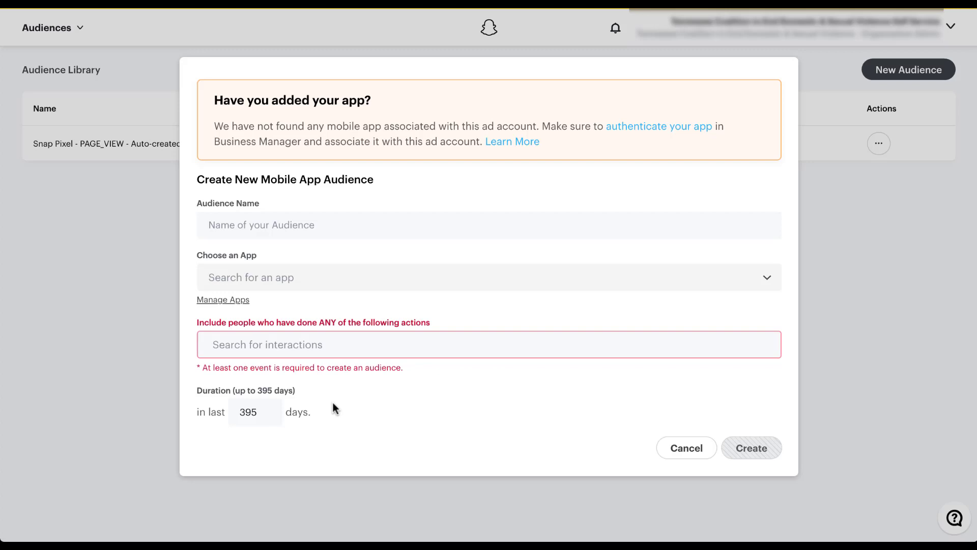
left_click(683, 455)
- Start another New Audience > Custom Audience to bring up the audience type chooser
left_click(908, 69)
left_click(896, 99)
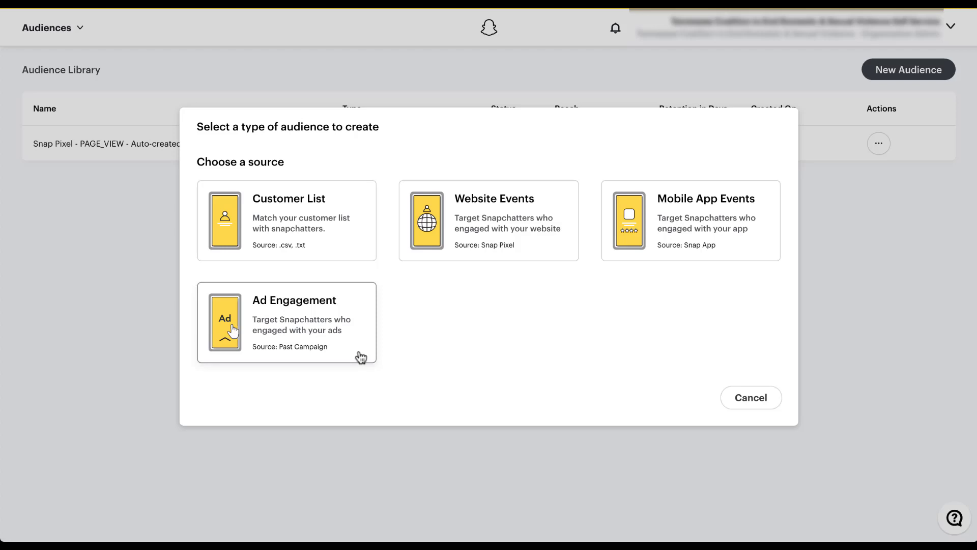
- Start an Ad Engagement audience and set its action to 'Were served a paid impression'
left_click(360, 358)
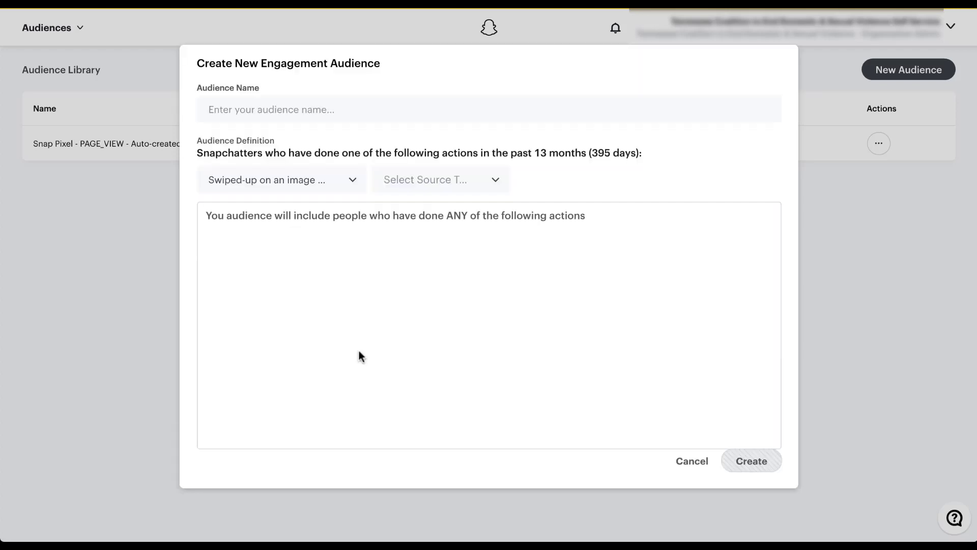
left_click(387, 112)
left_click(358, 185)
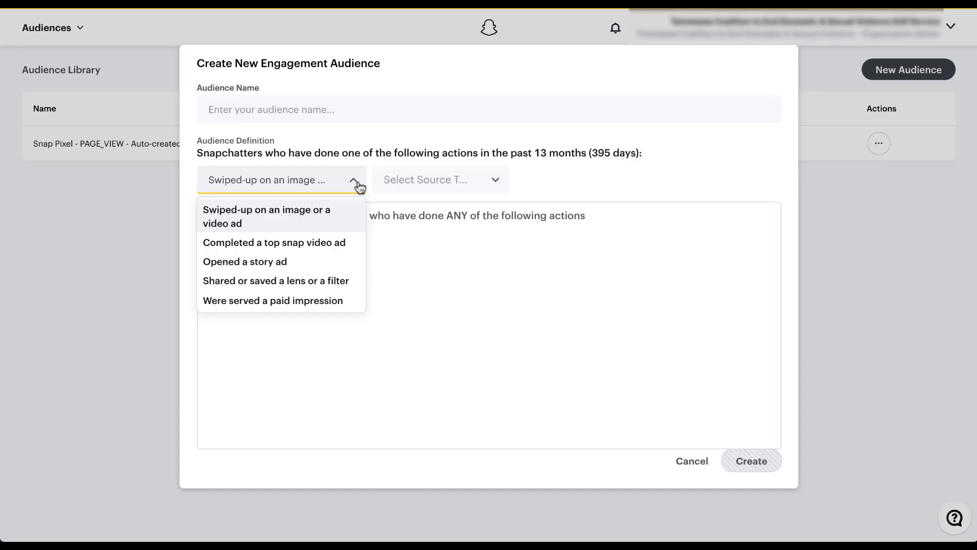
left_click(345, 307)
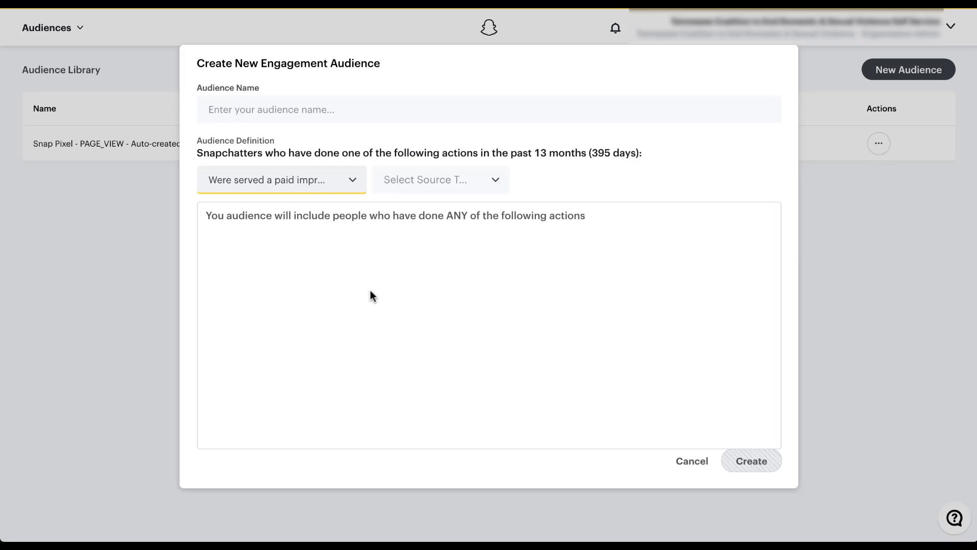
- Set the rule's source type to 'in this ad account'
left_click(497, 183)
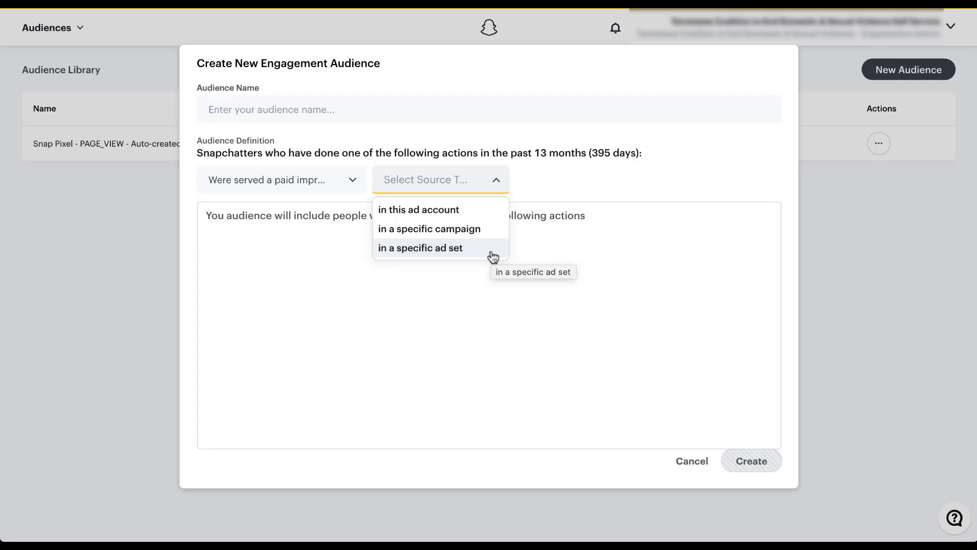
left_click(486, 214)
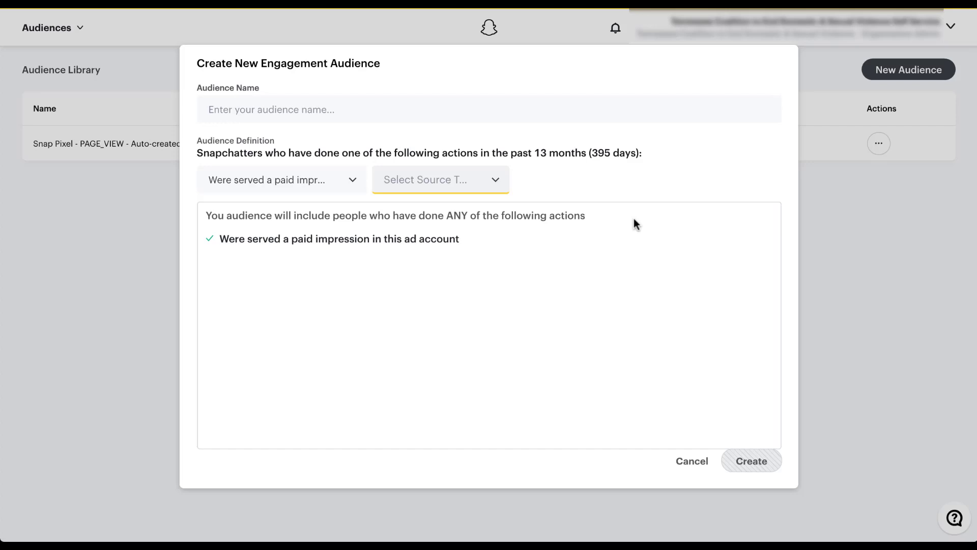
- Enter 'Served a Paid Impression' as the audience name and save the engagement audience with Create
left_click(357, 186)
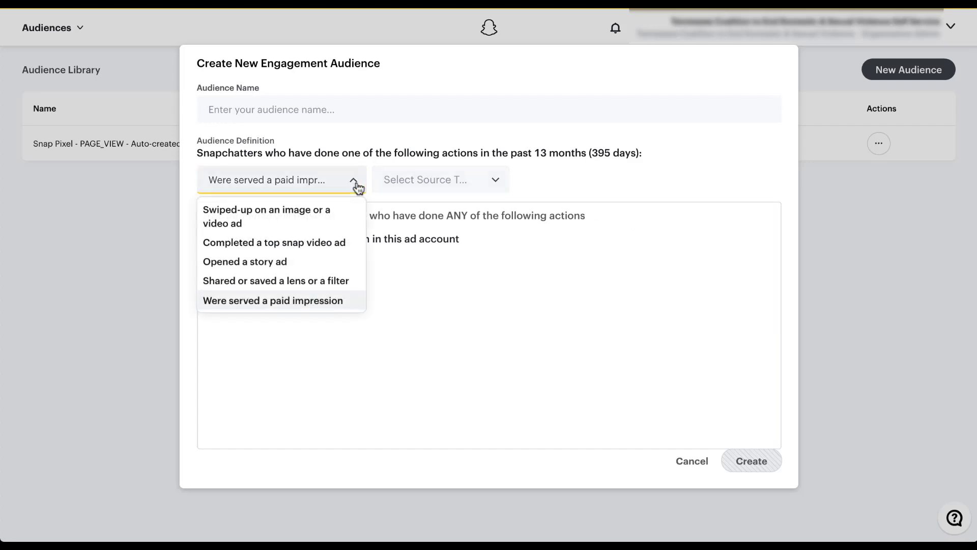
left_click(357, 185)
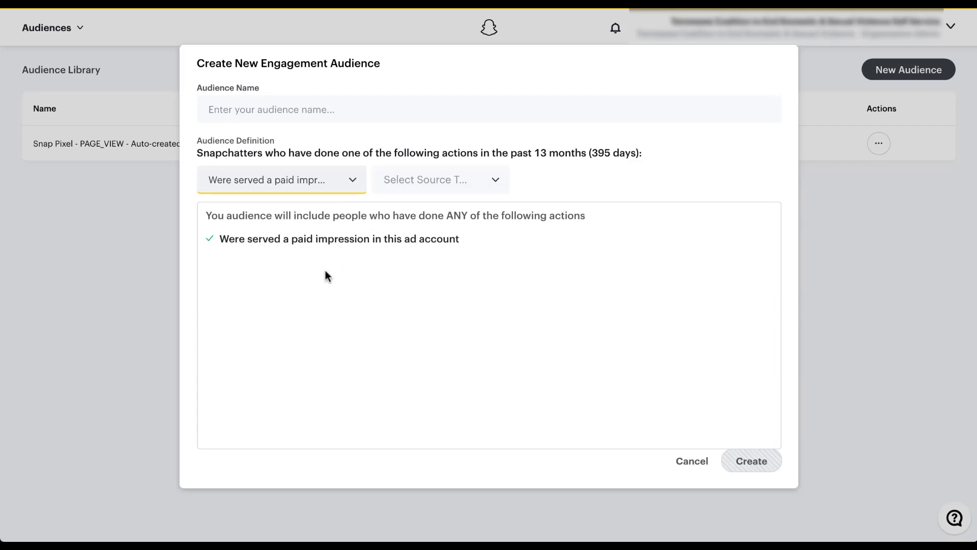
mouse_move(505, 241)
left_click(495, 96)
type("Served a Paid Impression")
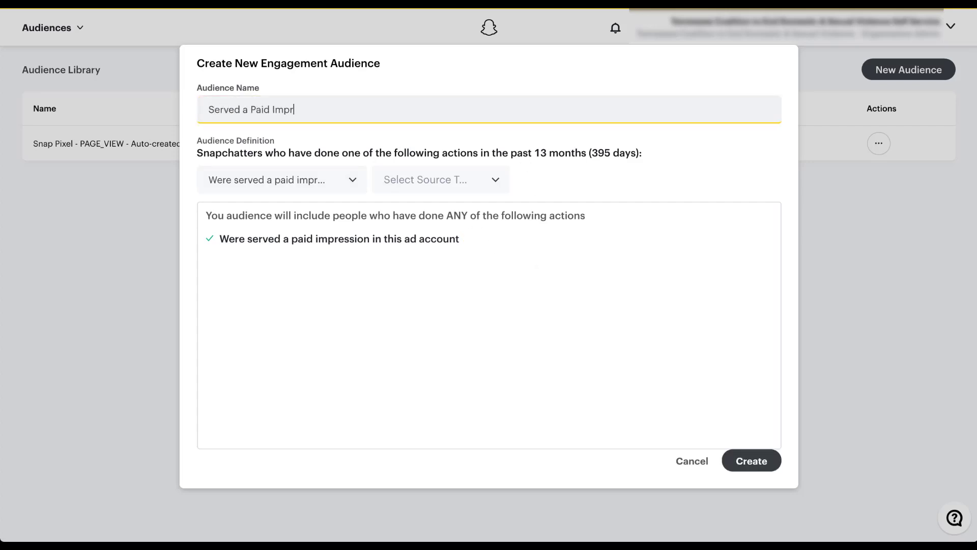
left_click(644, 258)
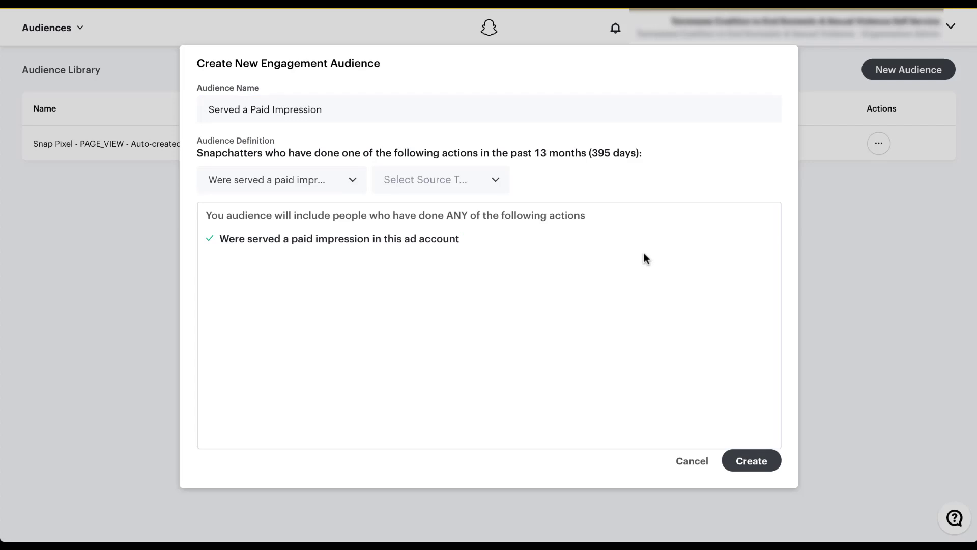
left_click(749, 461)
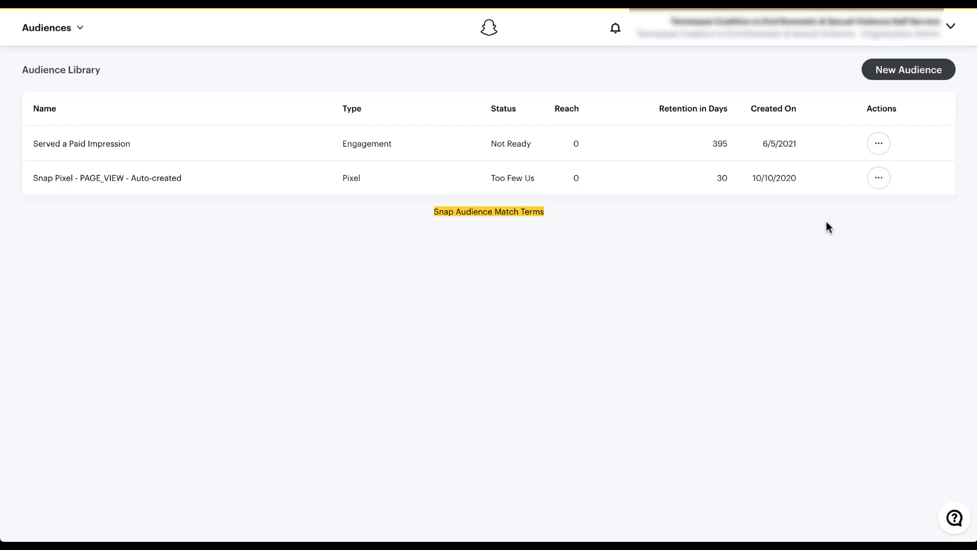
- Open the Actions menu for the Served a Paid Impression audience
left_click(886, 150)
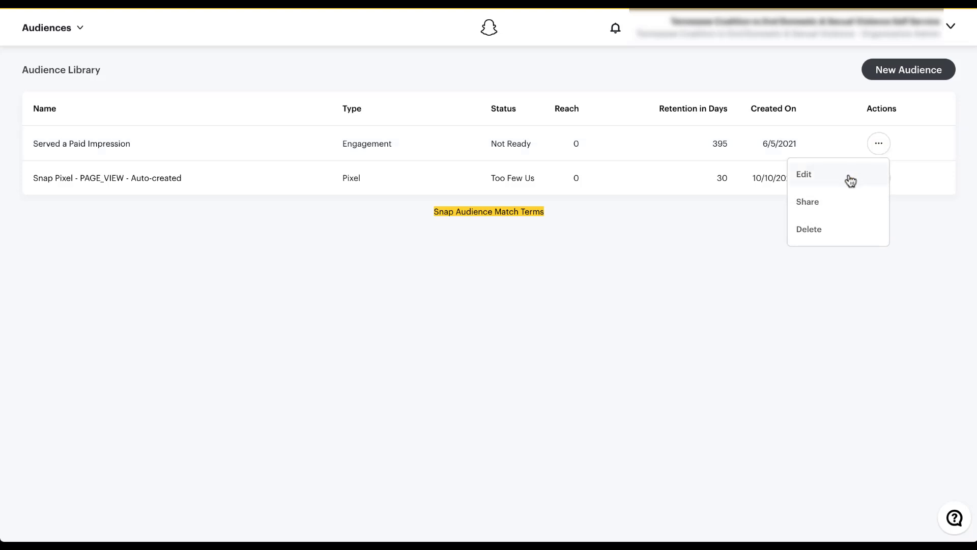
- Delete the Served a Paid Impression audience and confirm the deletion
left_click(855, 238)
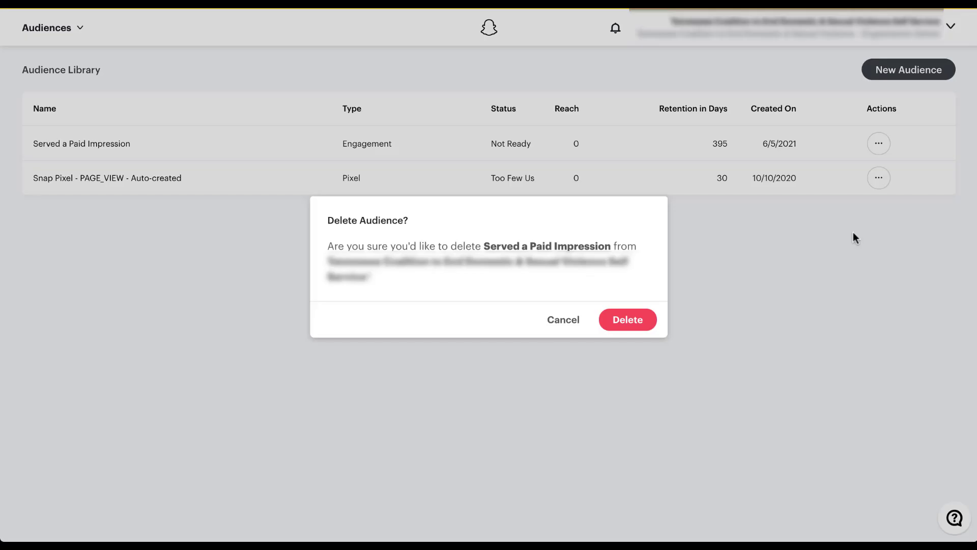
left_click(630, 320)
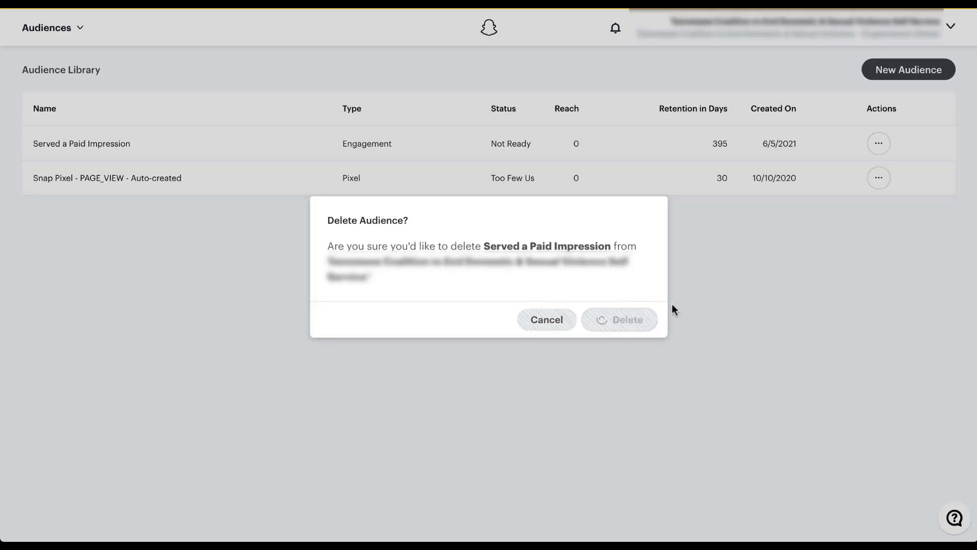